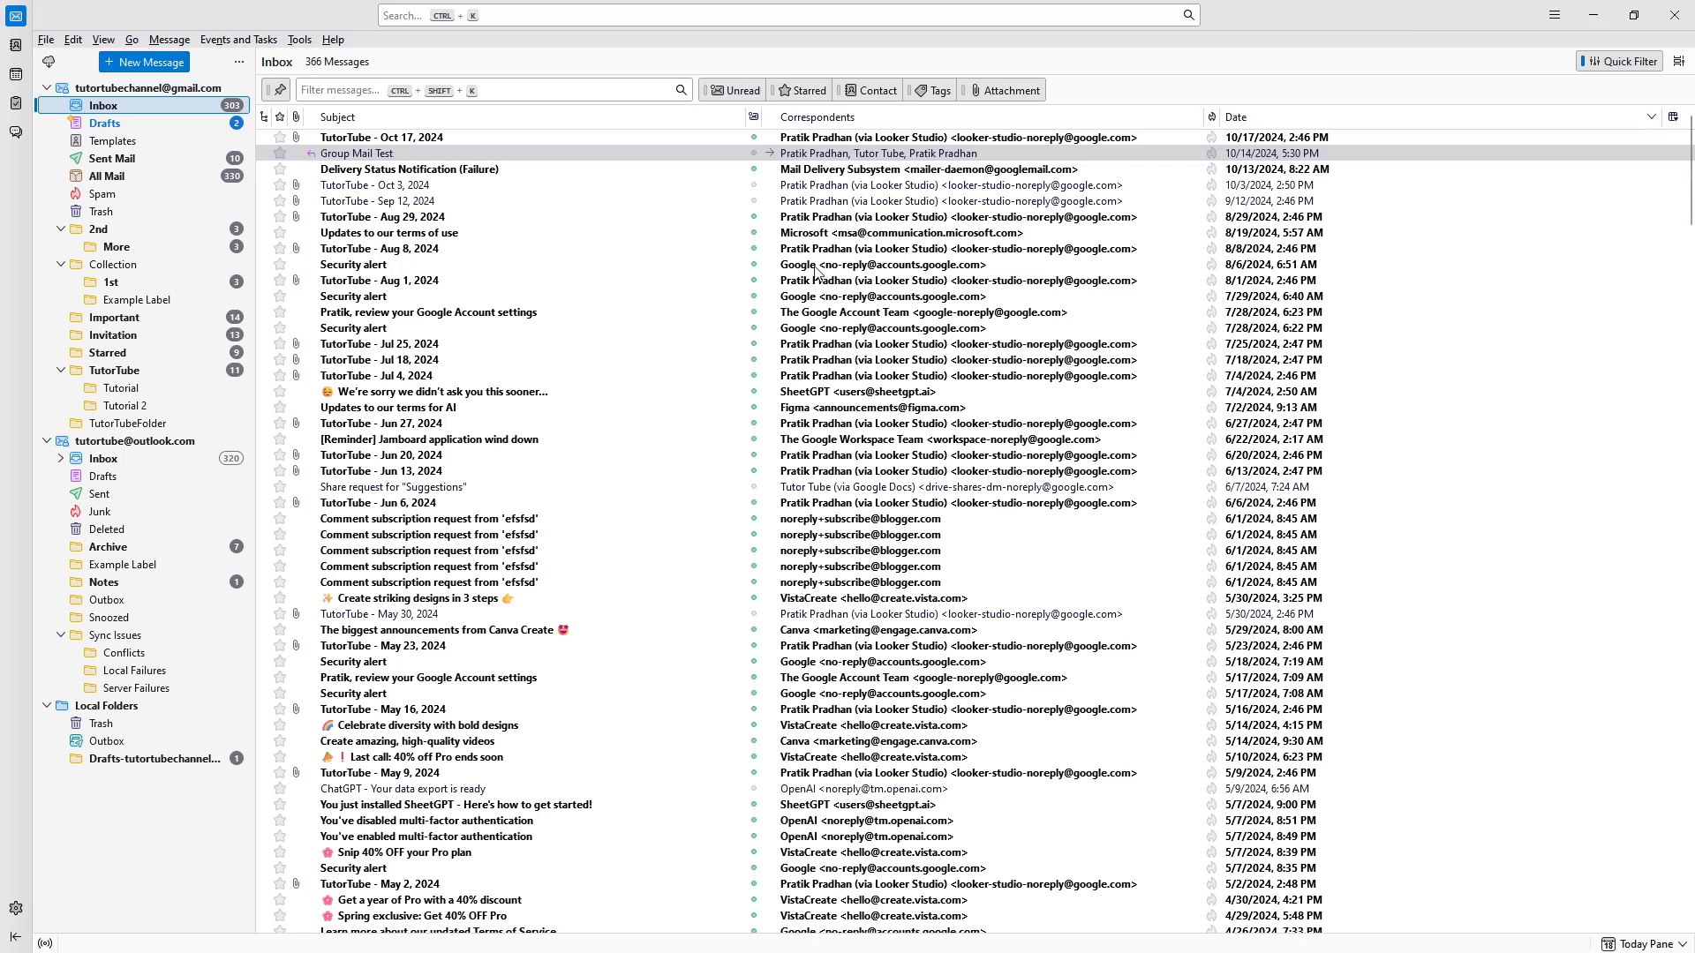
Switch to the Address Book from the spaces toolbar
left_click(14, 45)
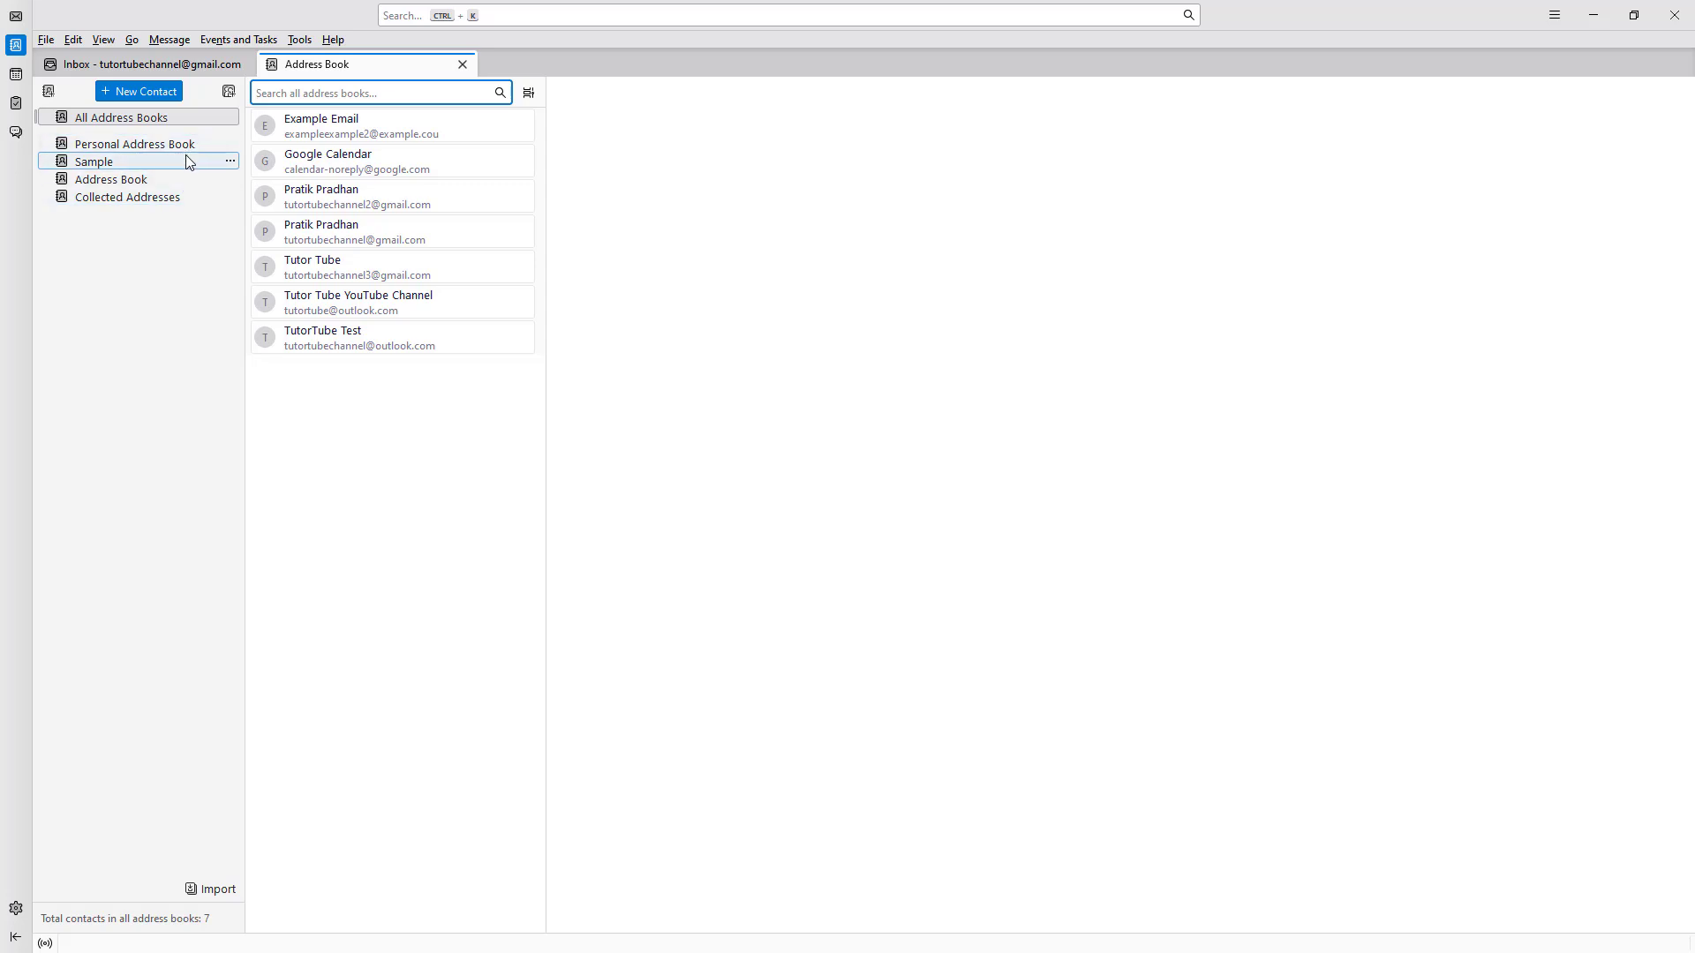
mouse_move(128, 196)
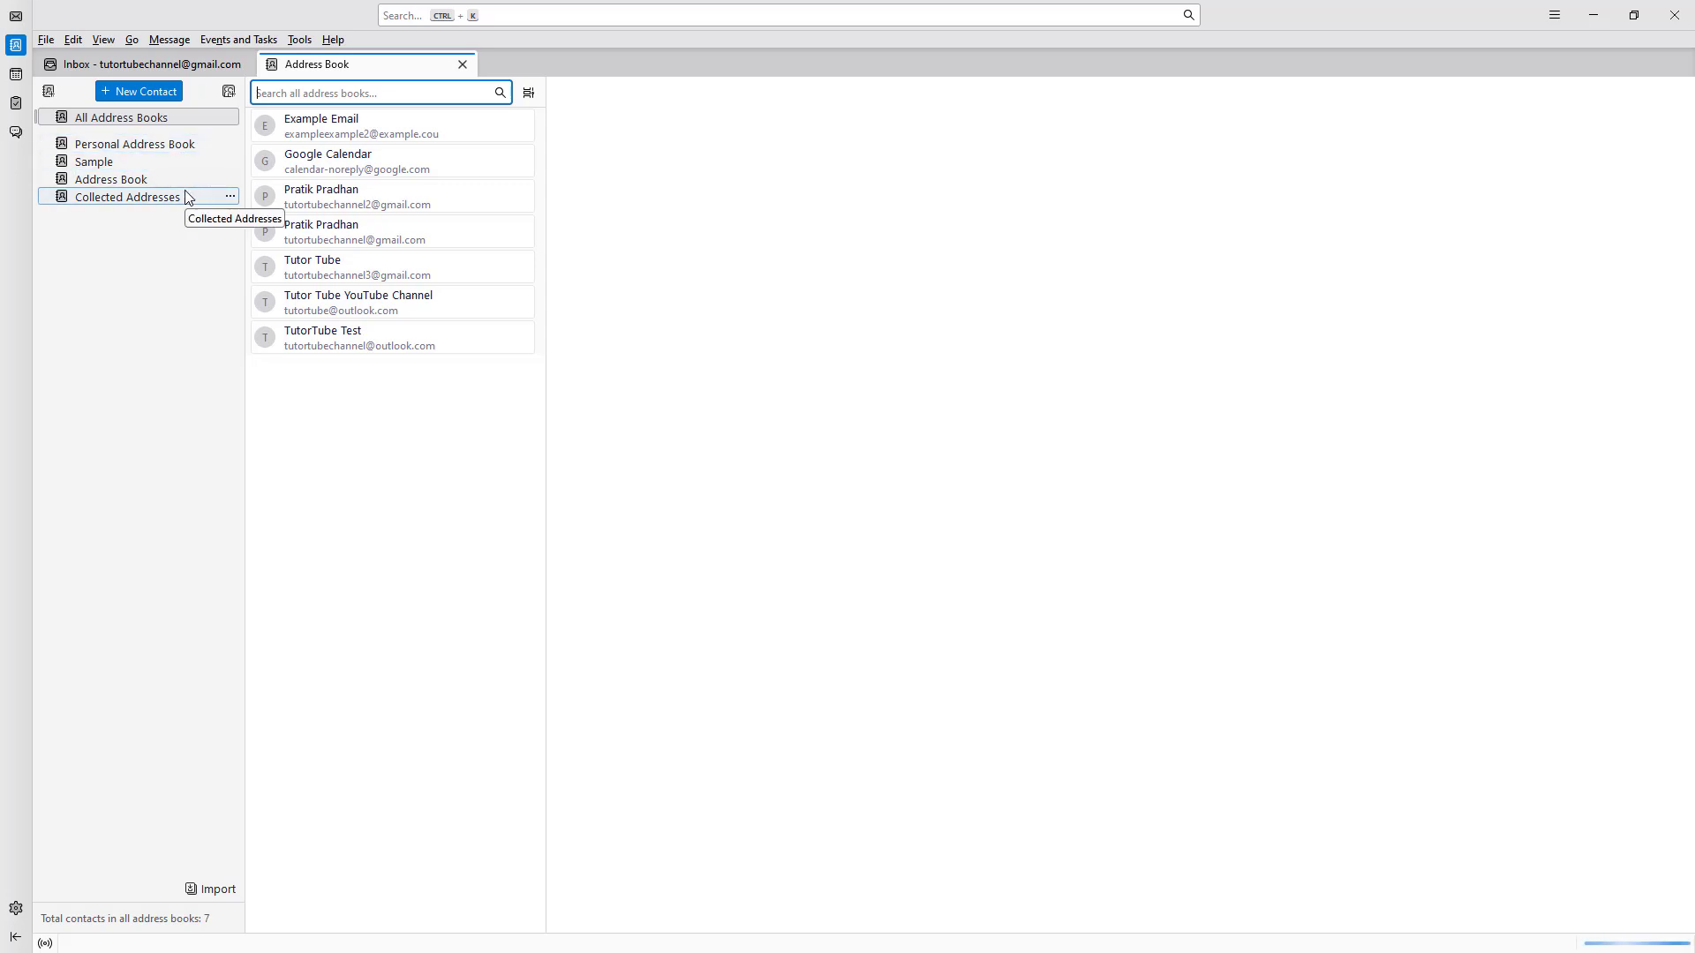
left_click(166, 162)
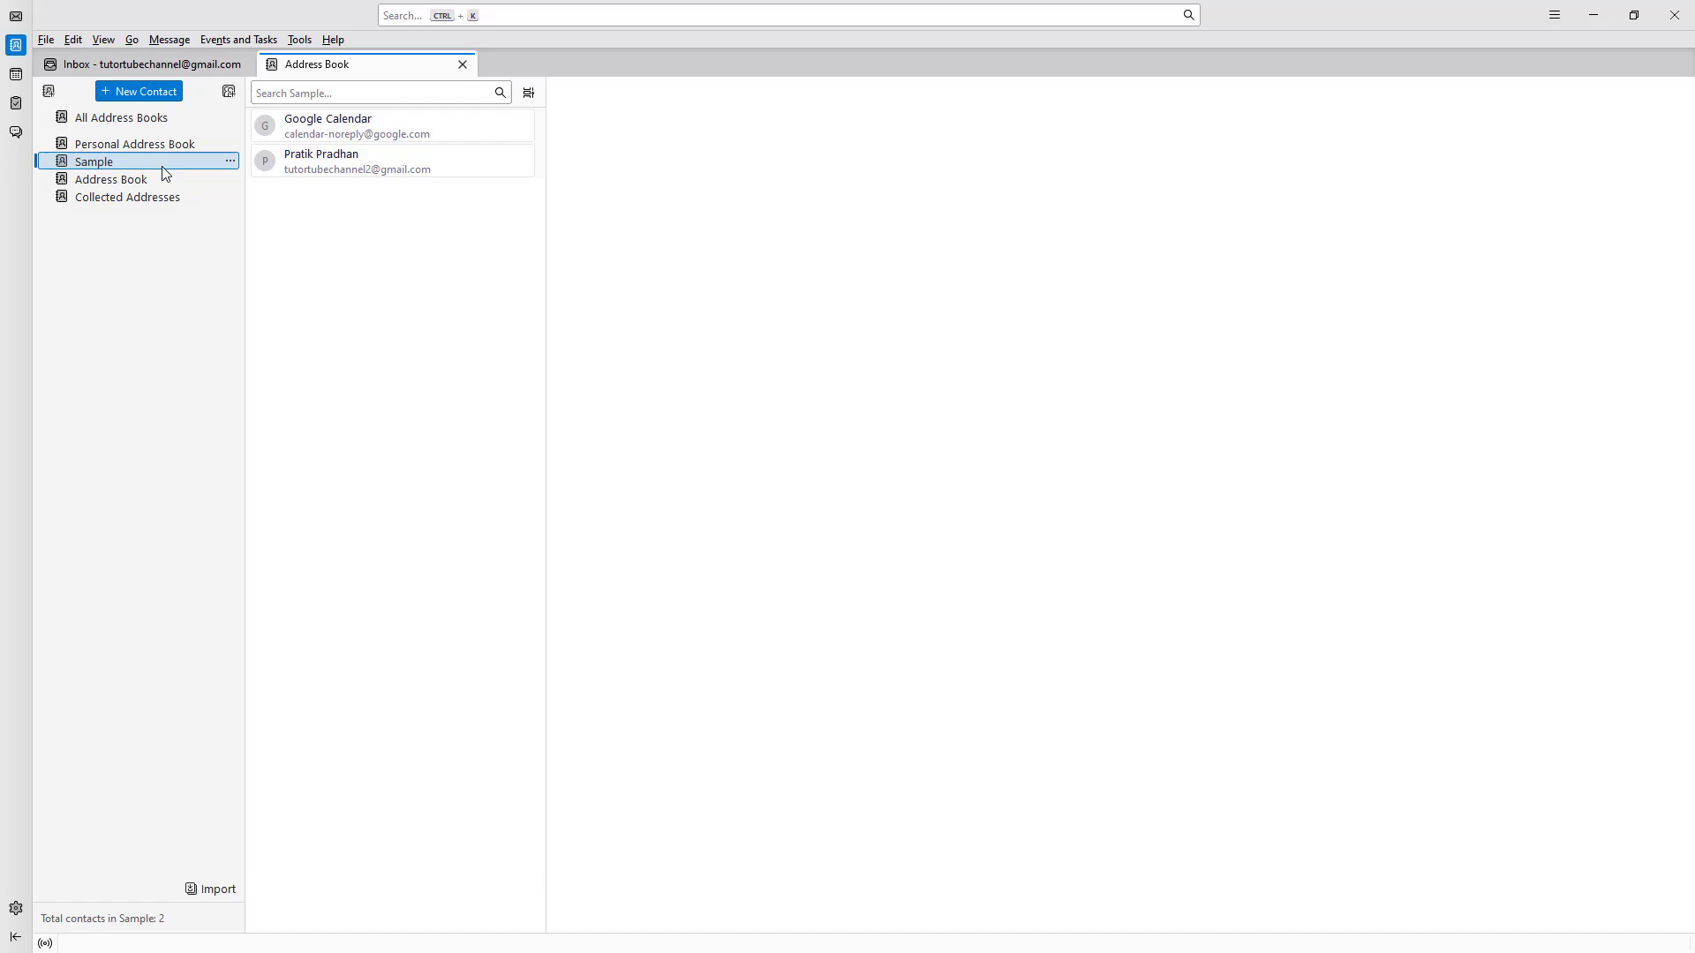
left_click(177, 150)
left_click(126, 179)
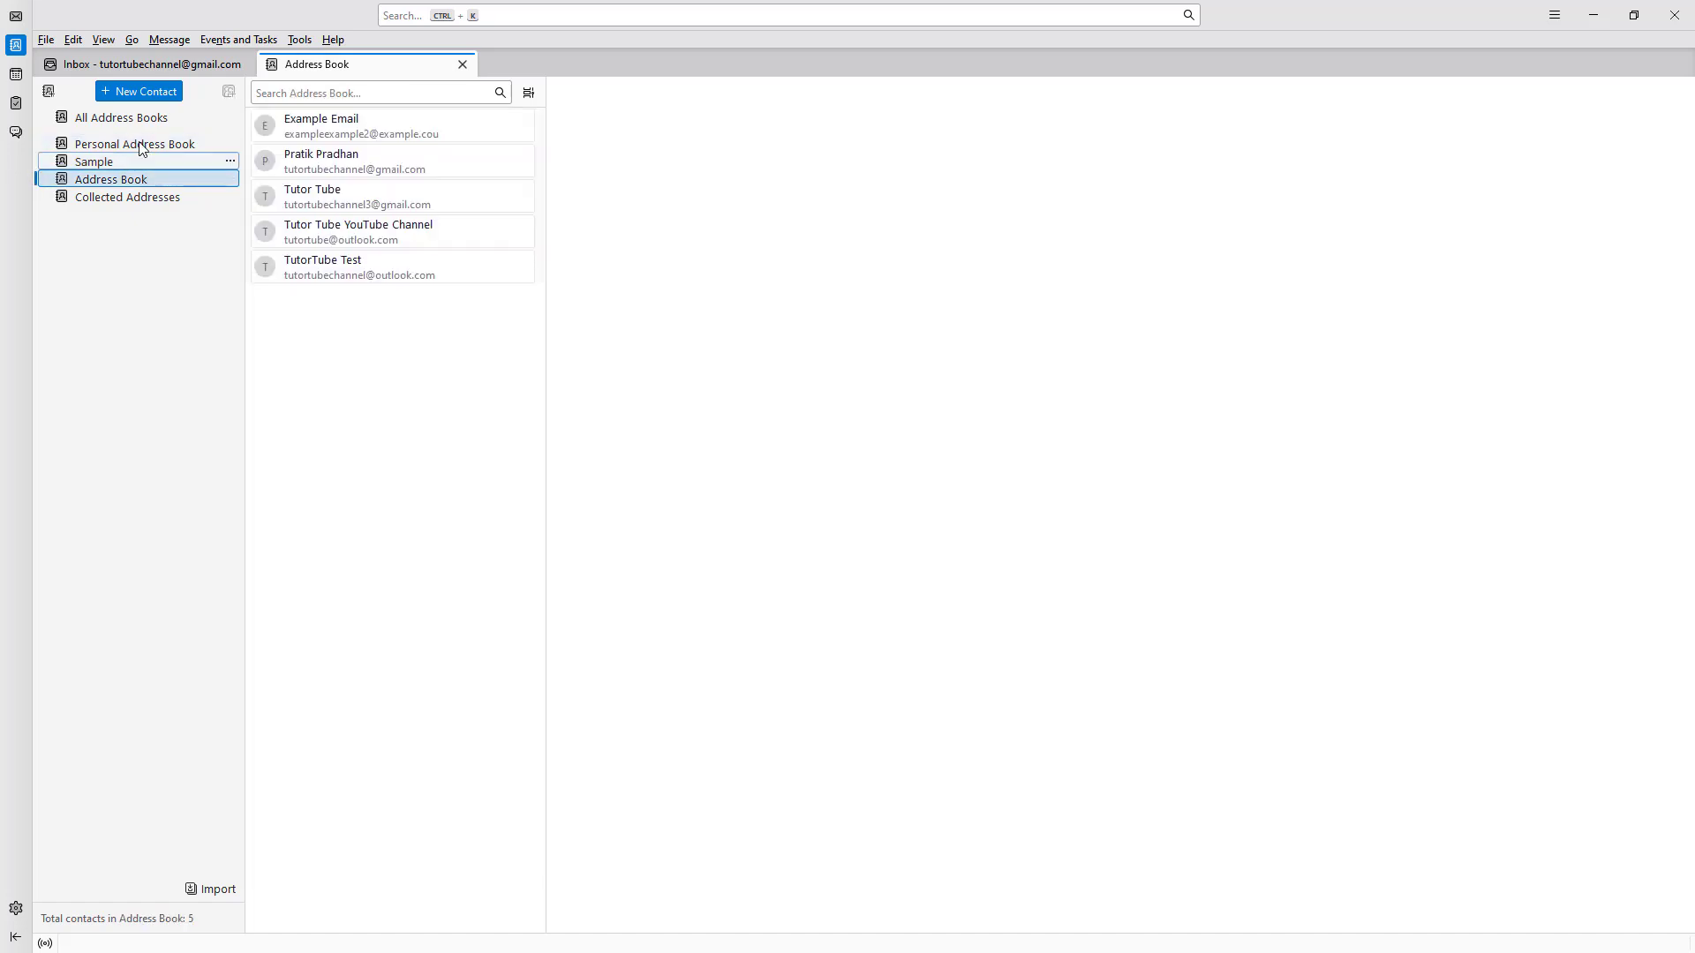
left_click(136, 121)
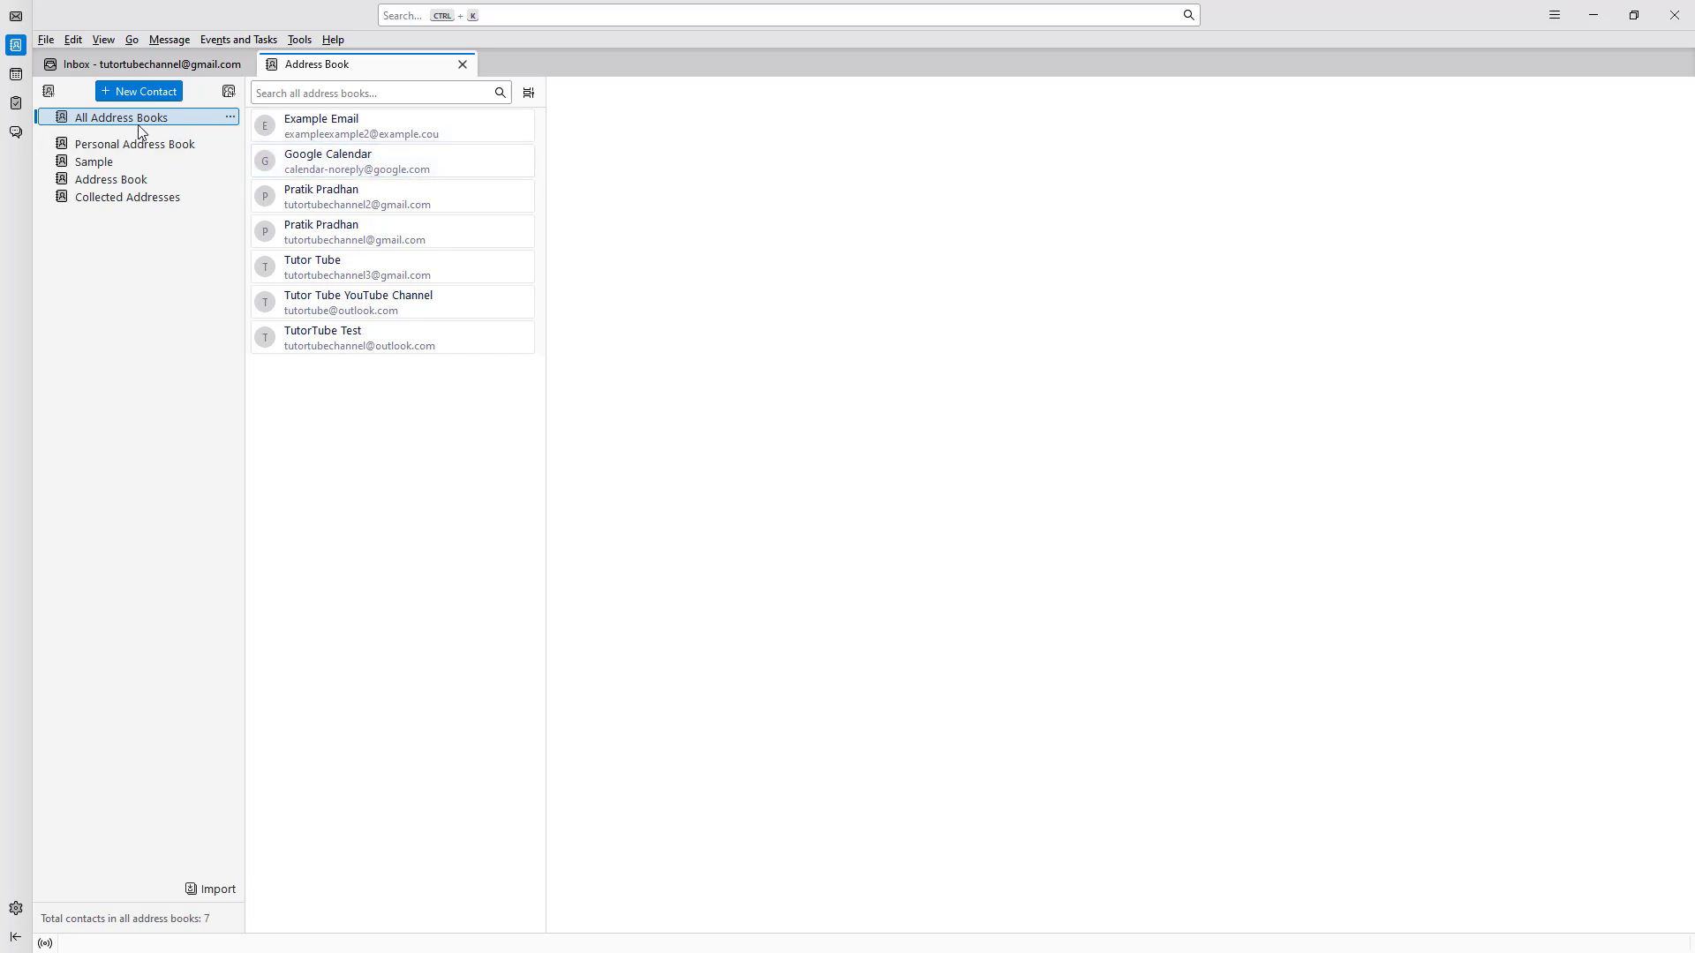
left_click(50, 91)
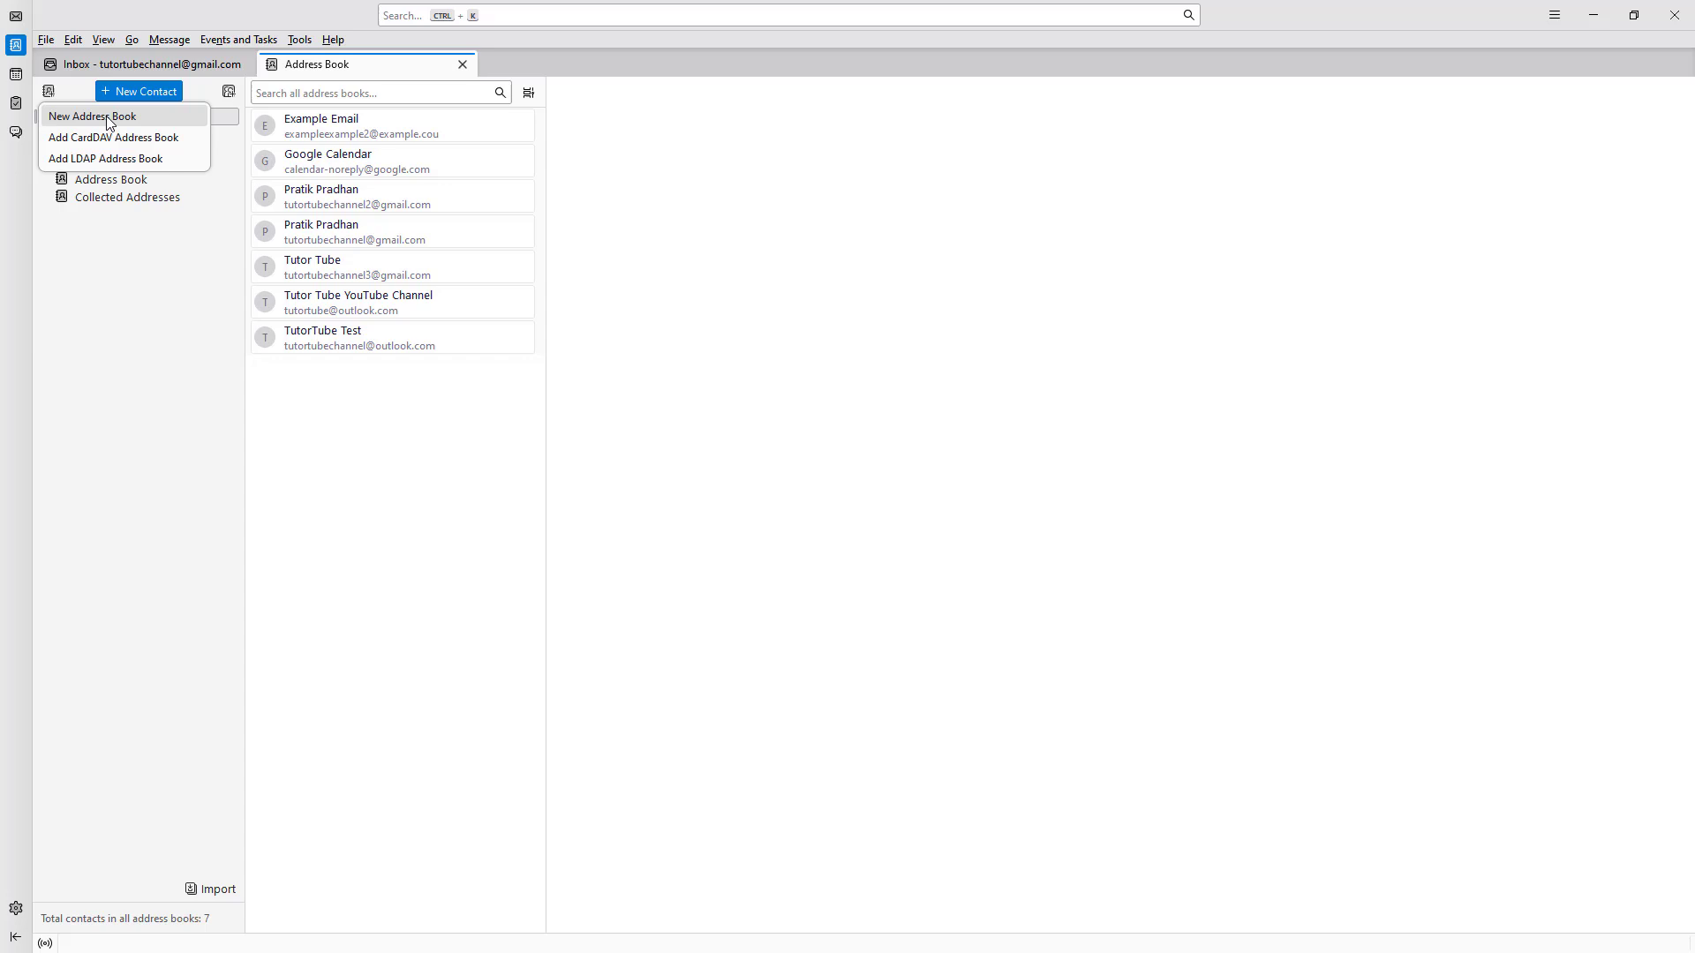
left_click(137, 282)
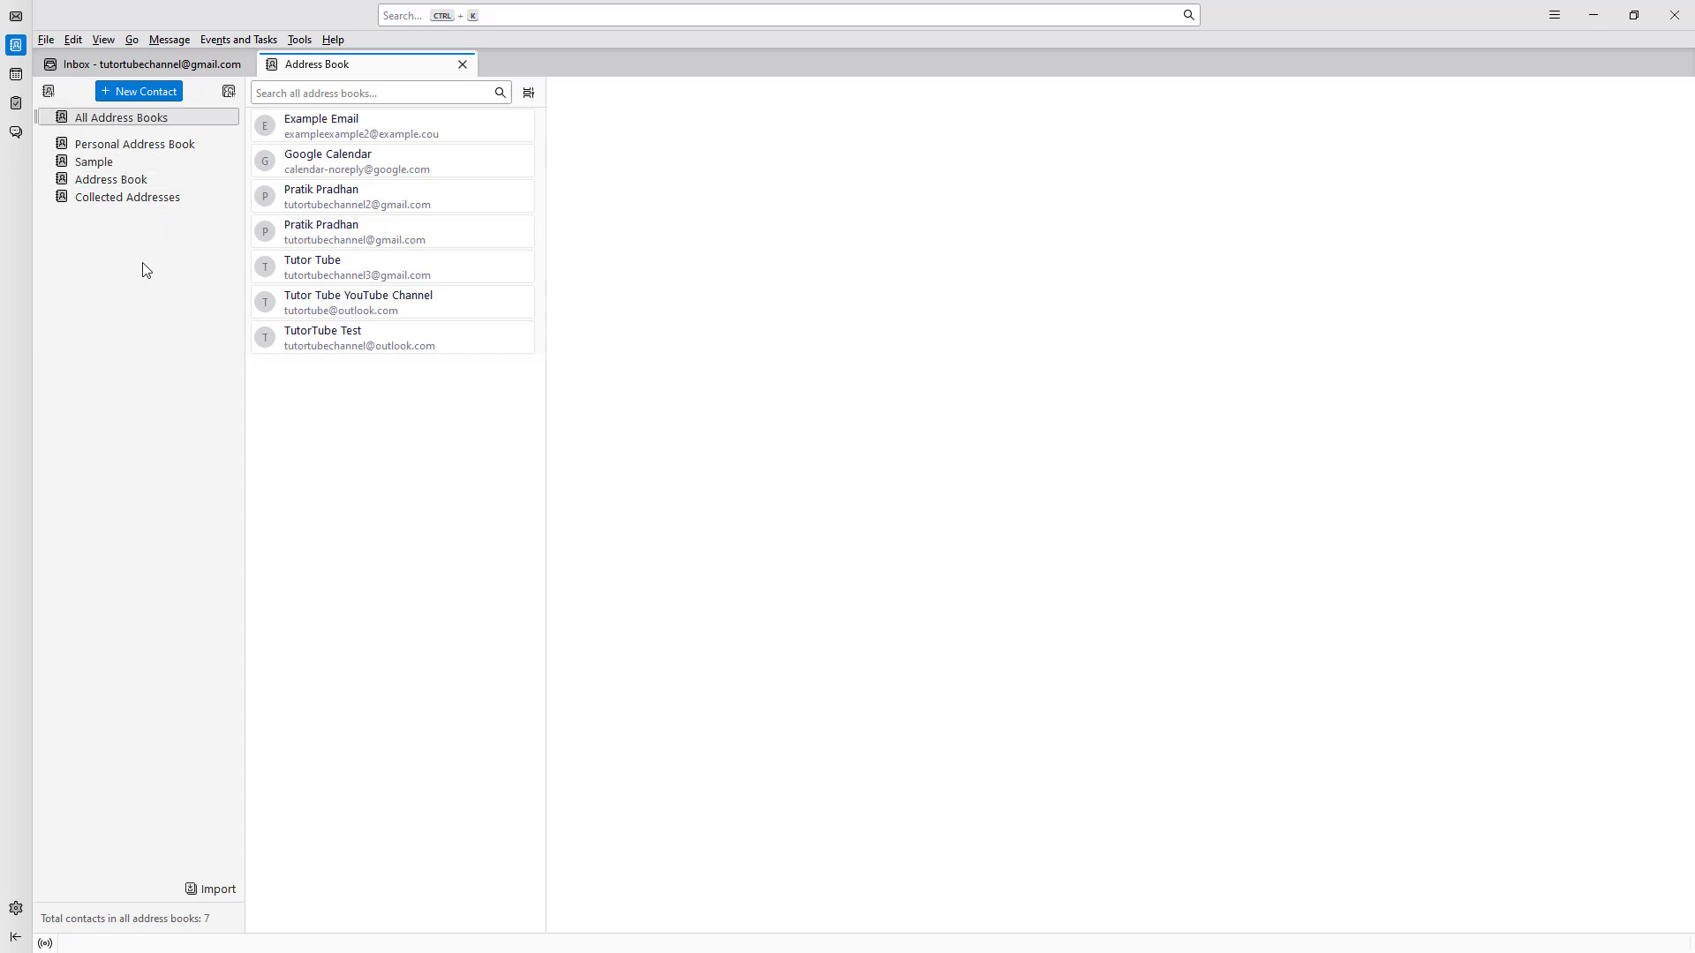
left_click(145, 97)
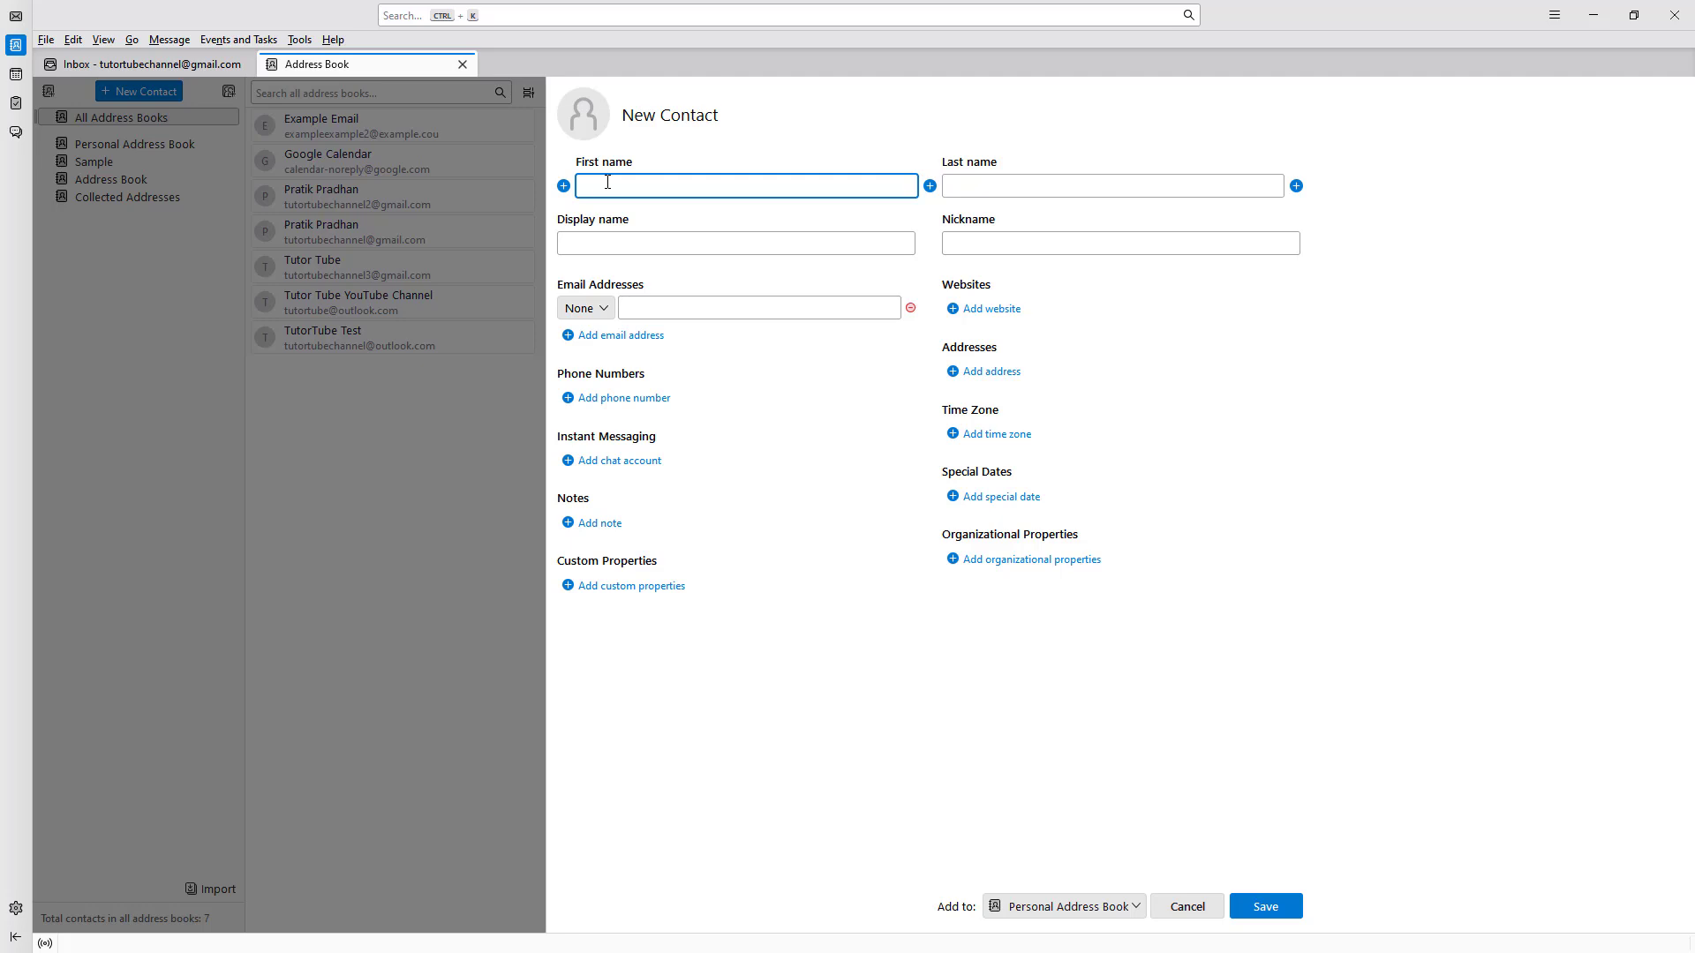
type("TutorTu")
type("beChannel")
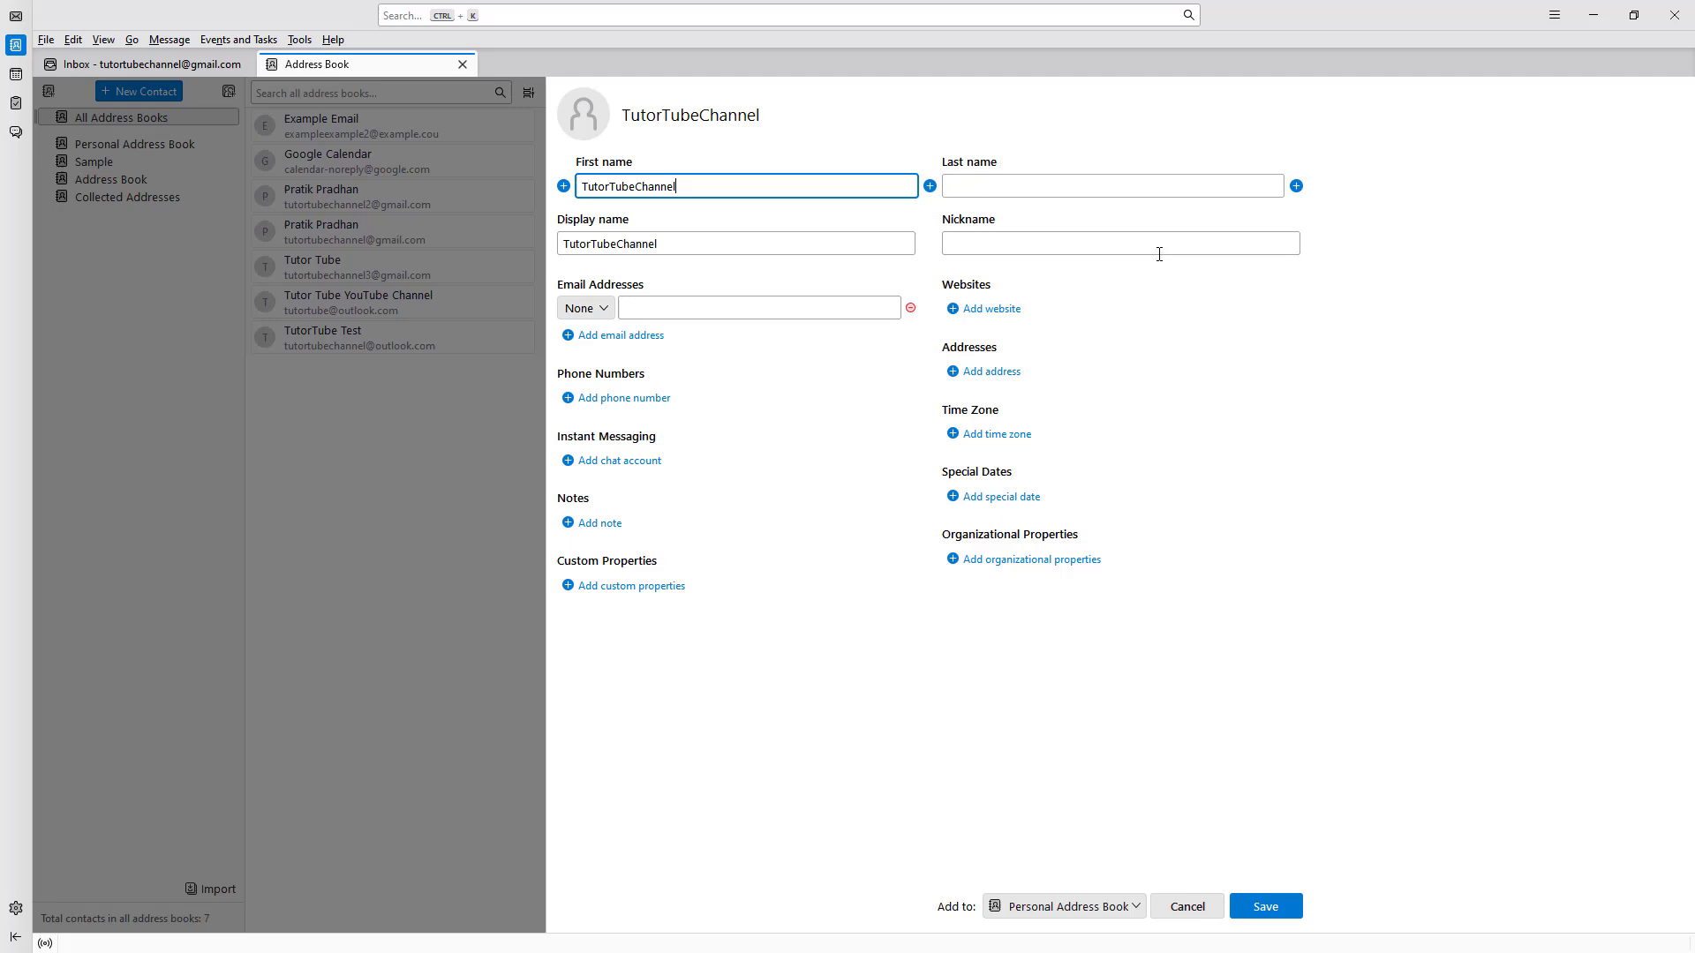
left_click(660, 313)
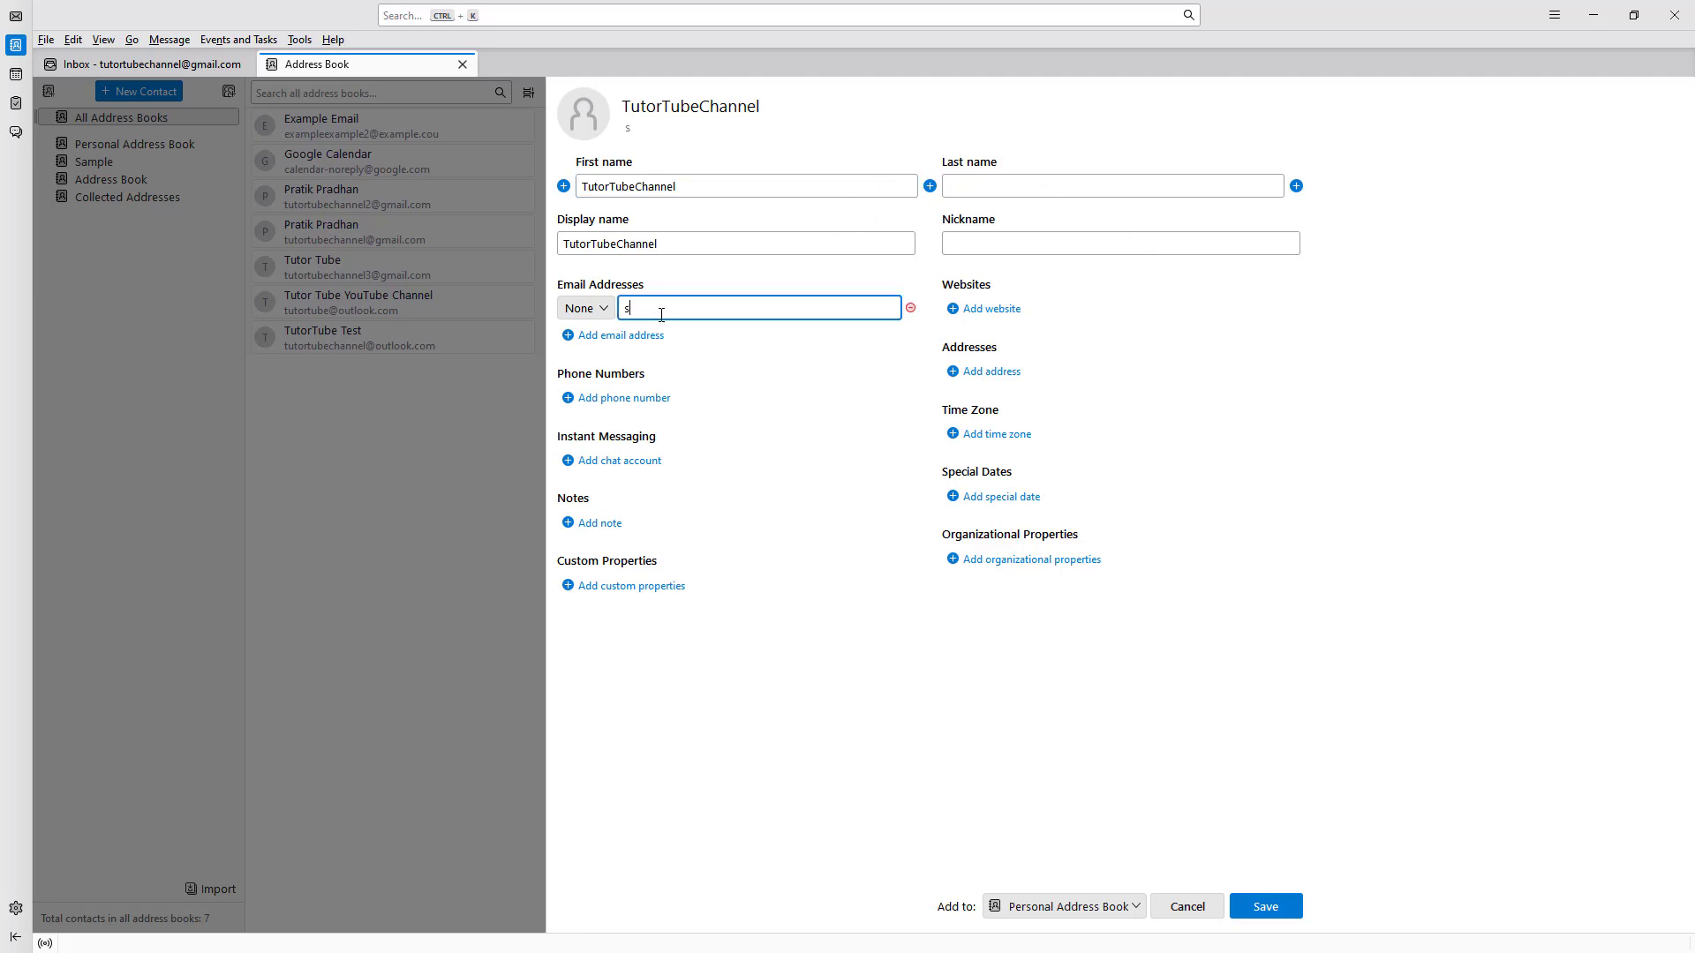
type("sample.com")
left_click(1107, 904)
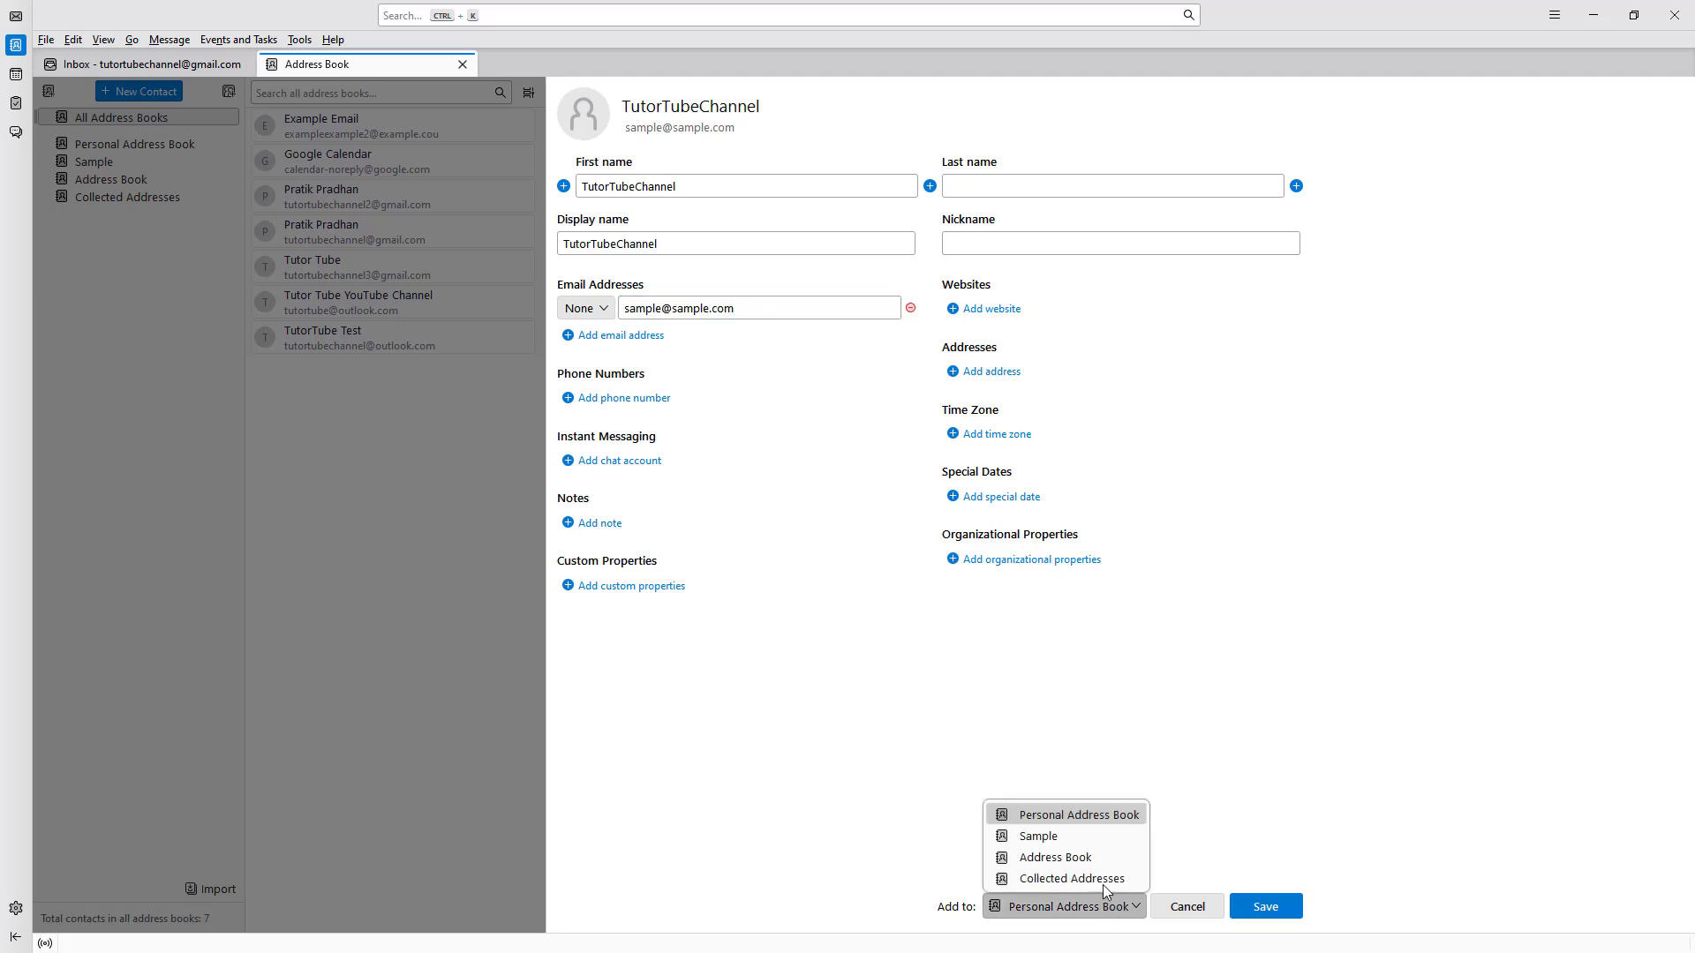
left_click(1078, 814)
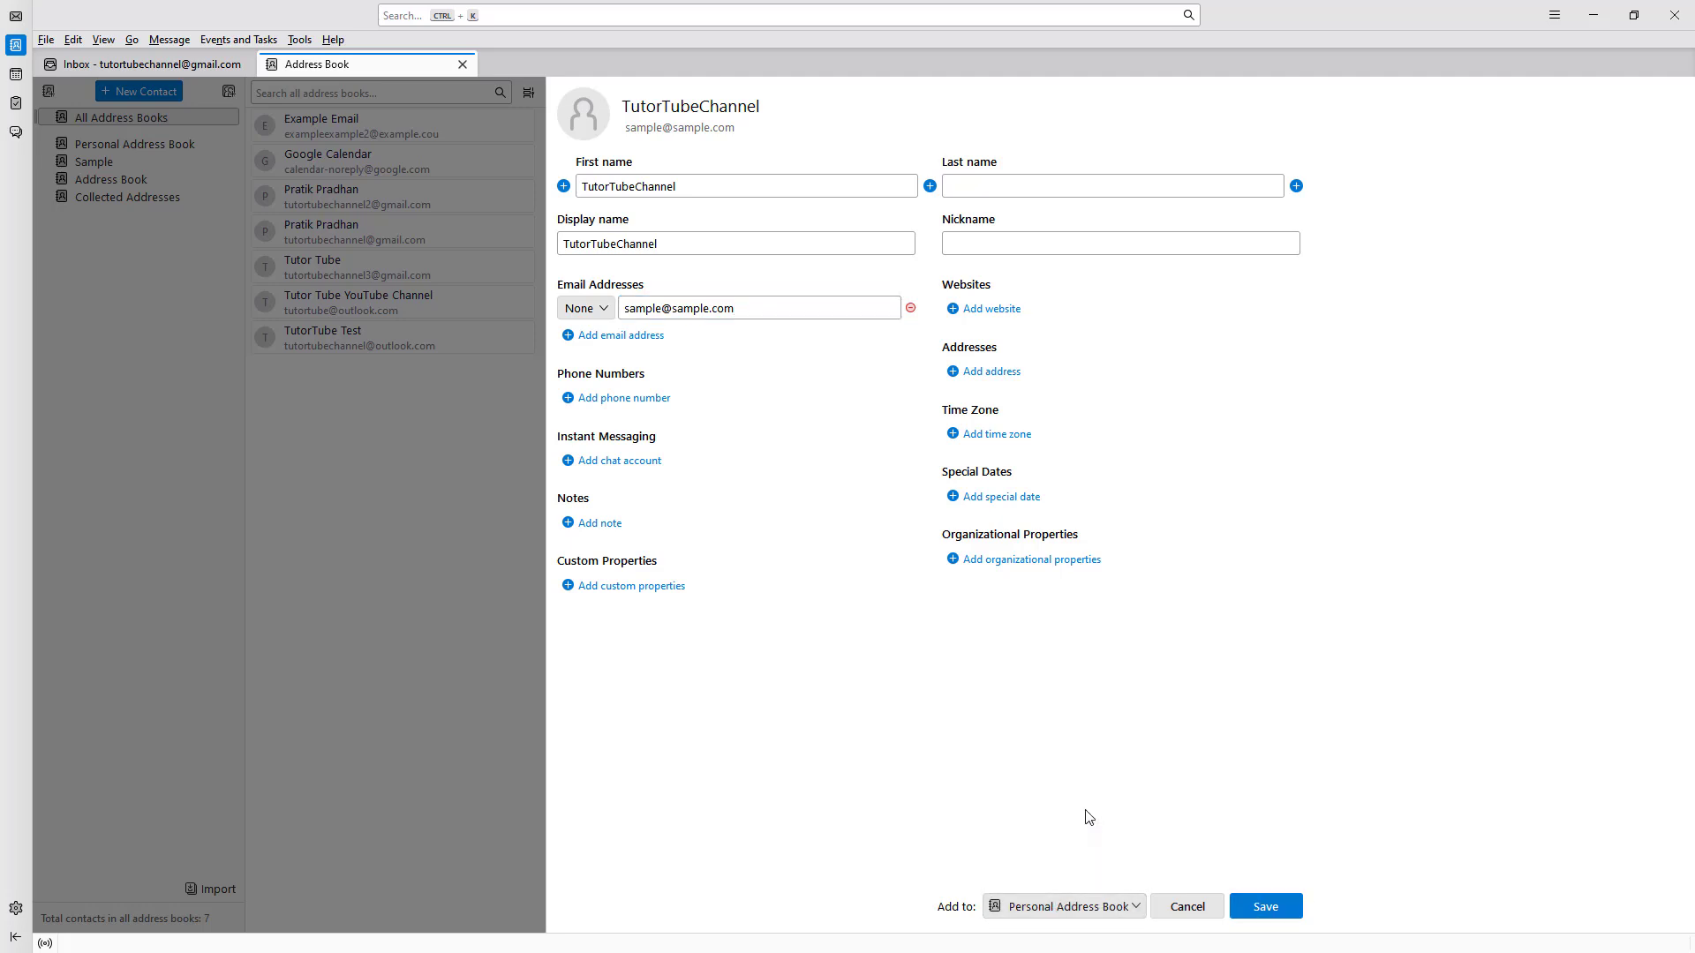
left_click(1266, 907)
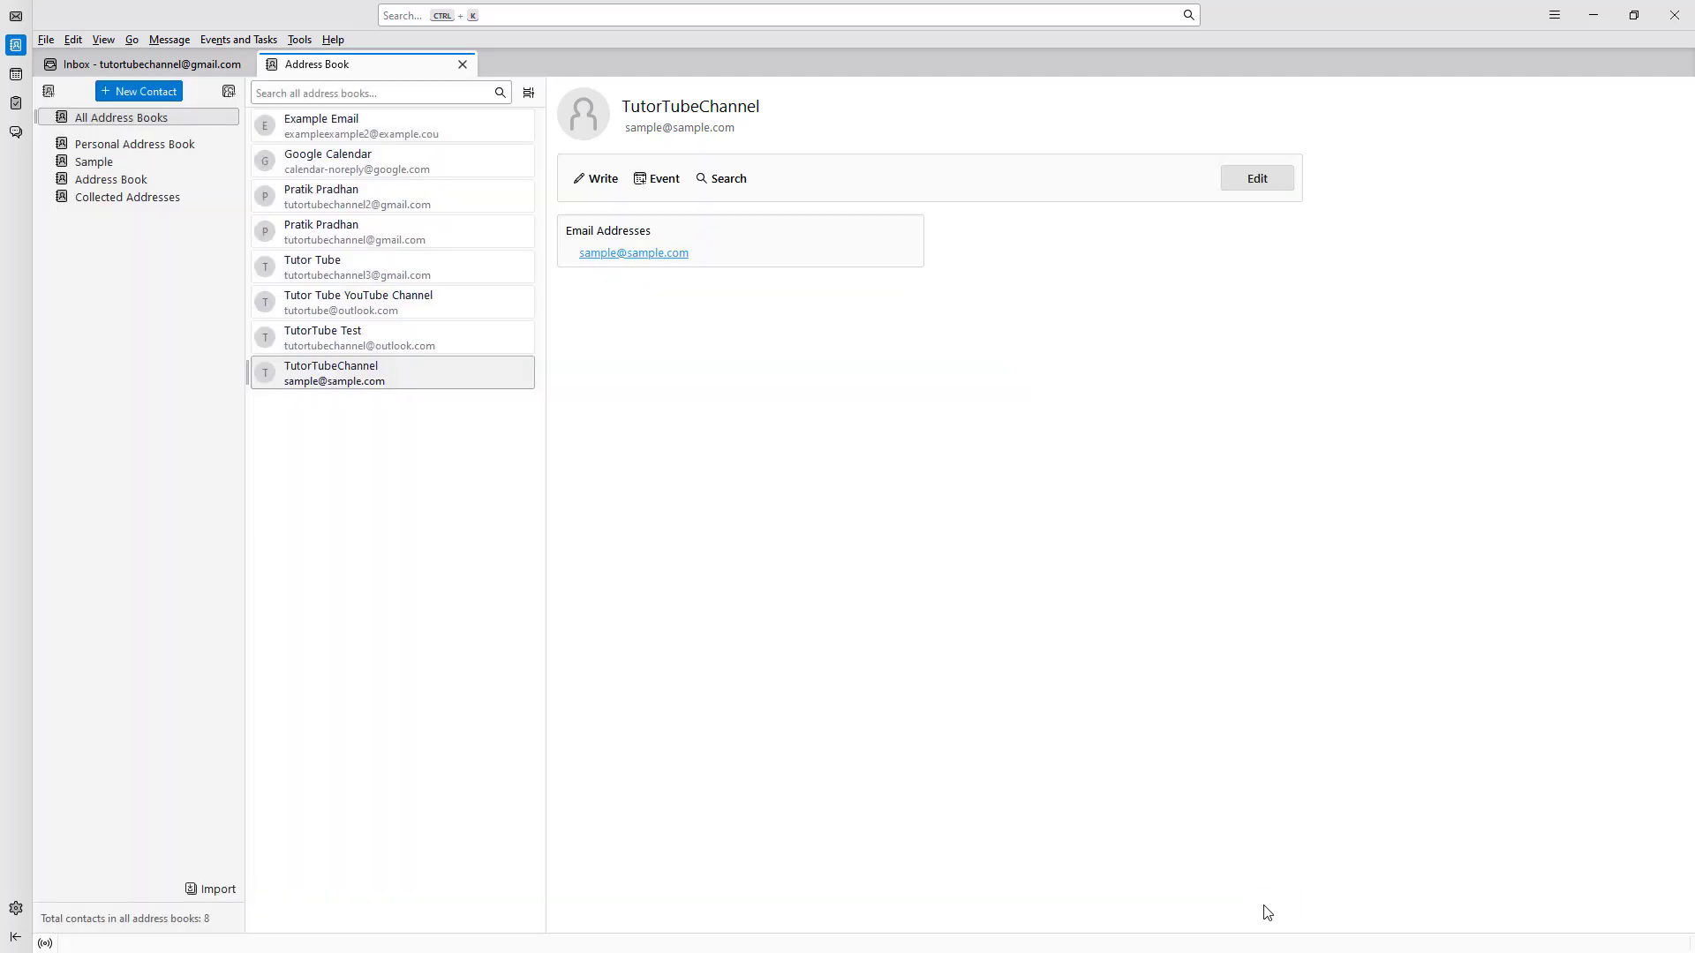
left_click(450, 348)
left_click(441, 381)
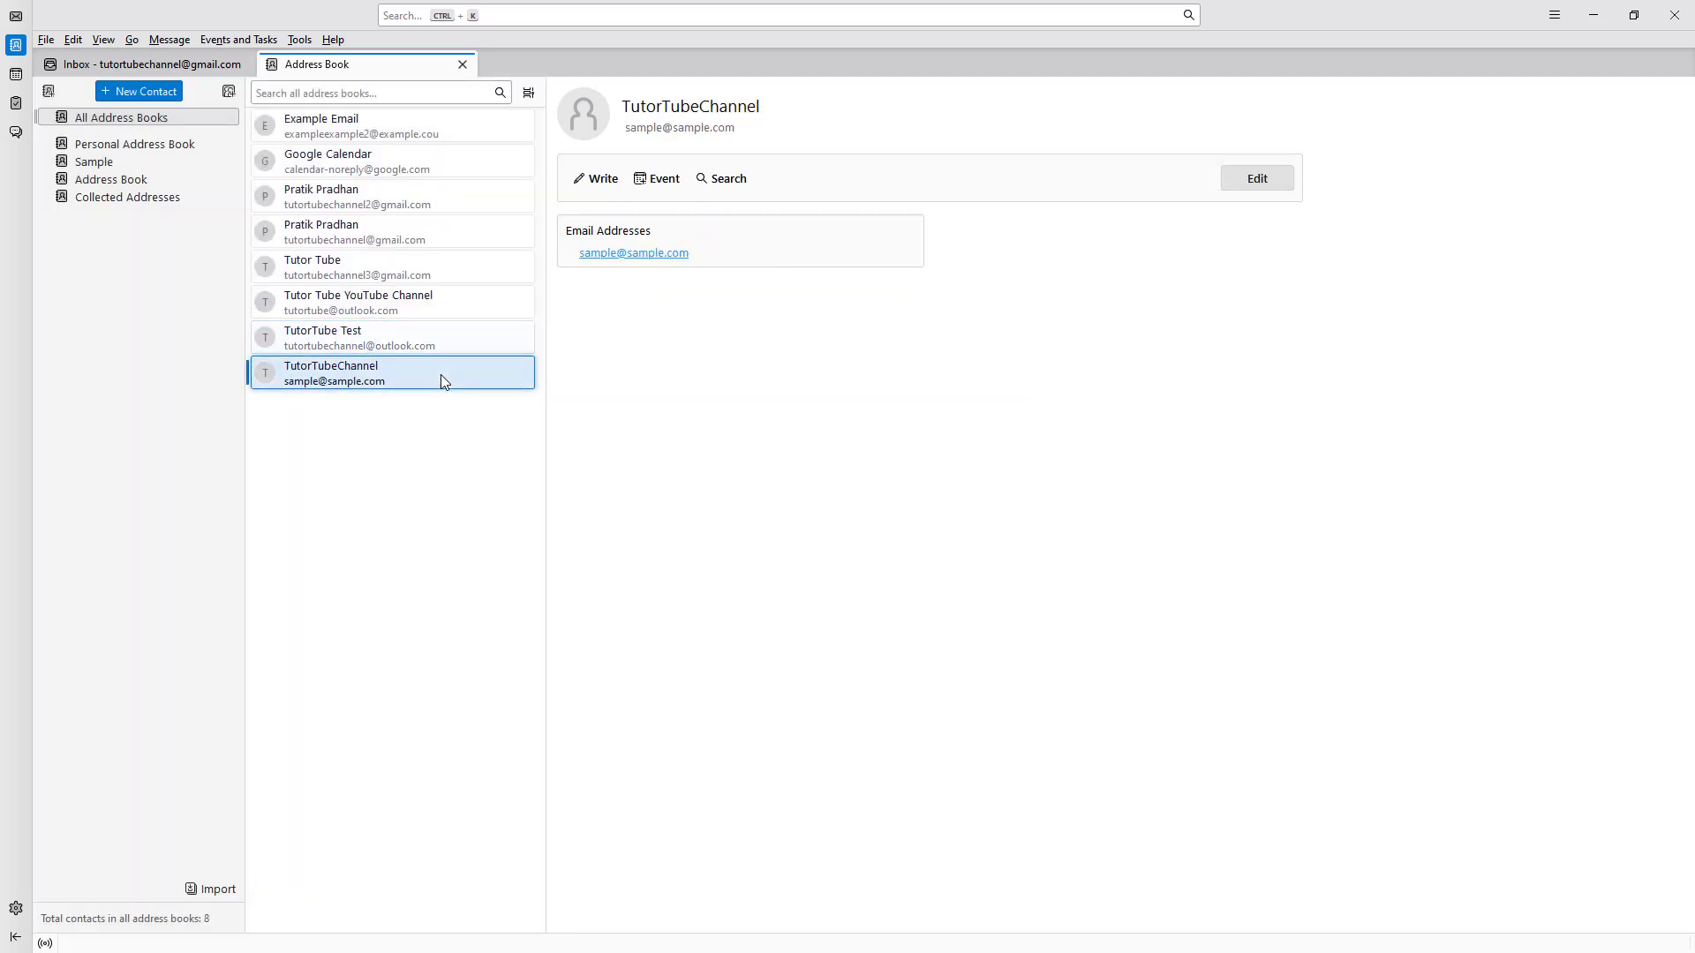
left_click(633, 253)
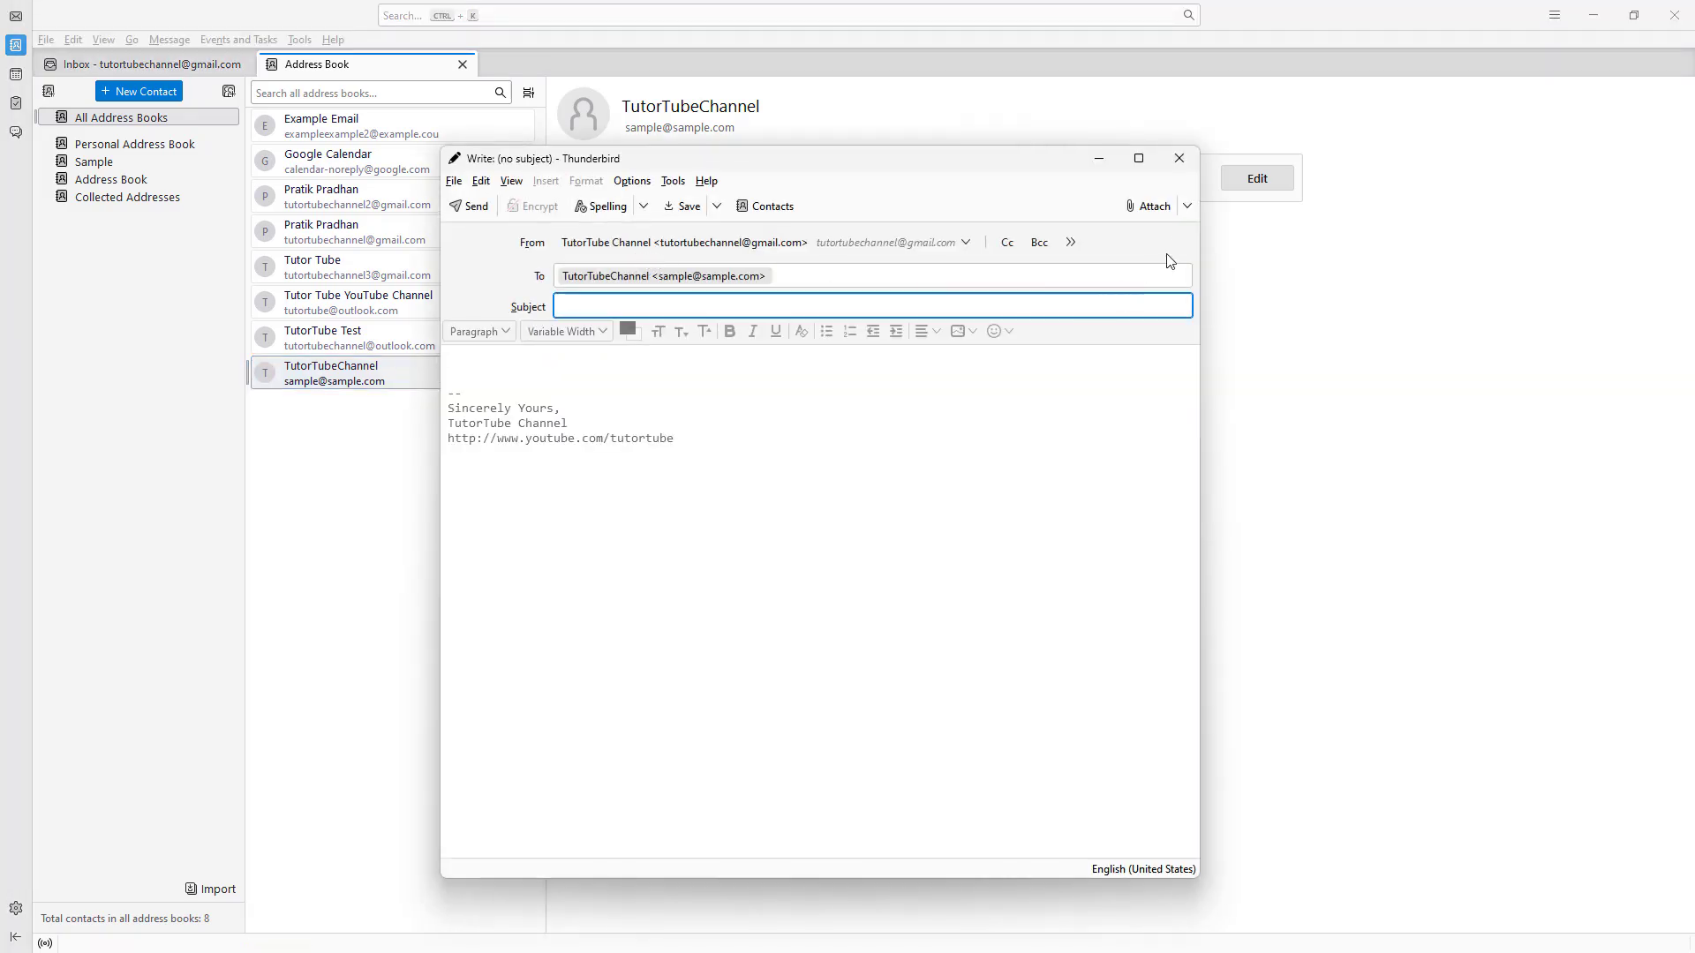
left_click(1179, 160)
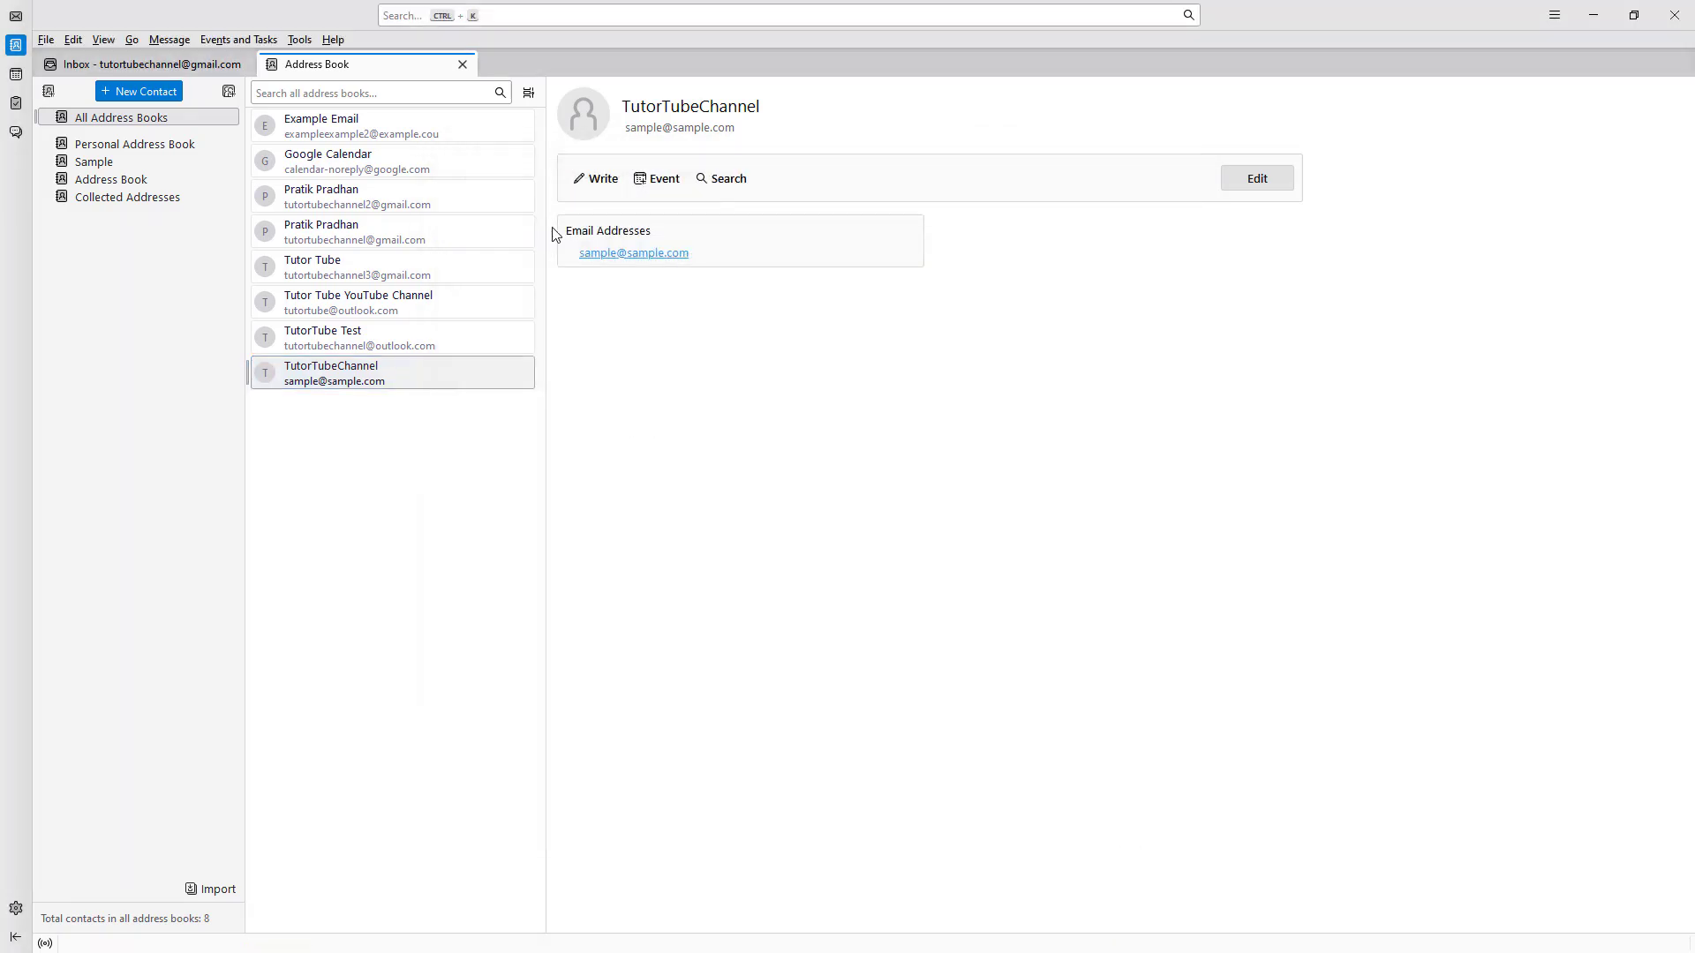
left_click(392, 231)
left_click(707, 258)
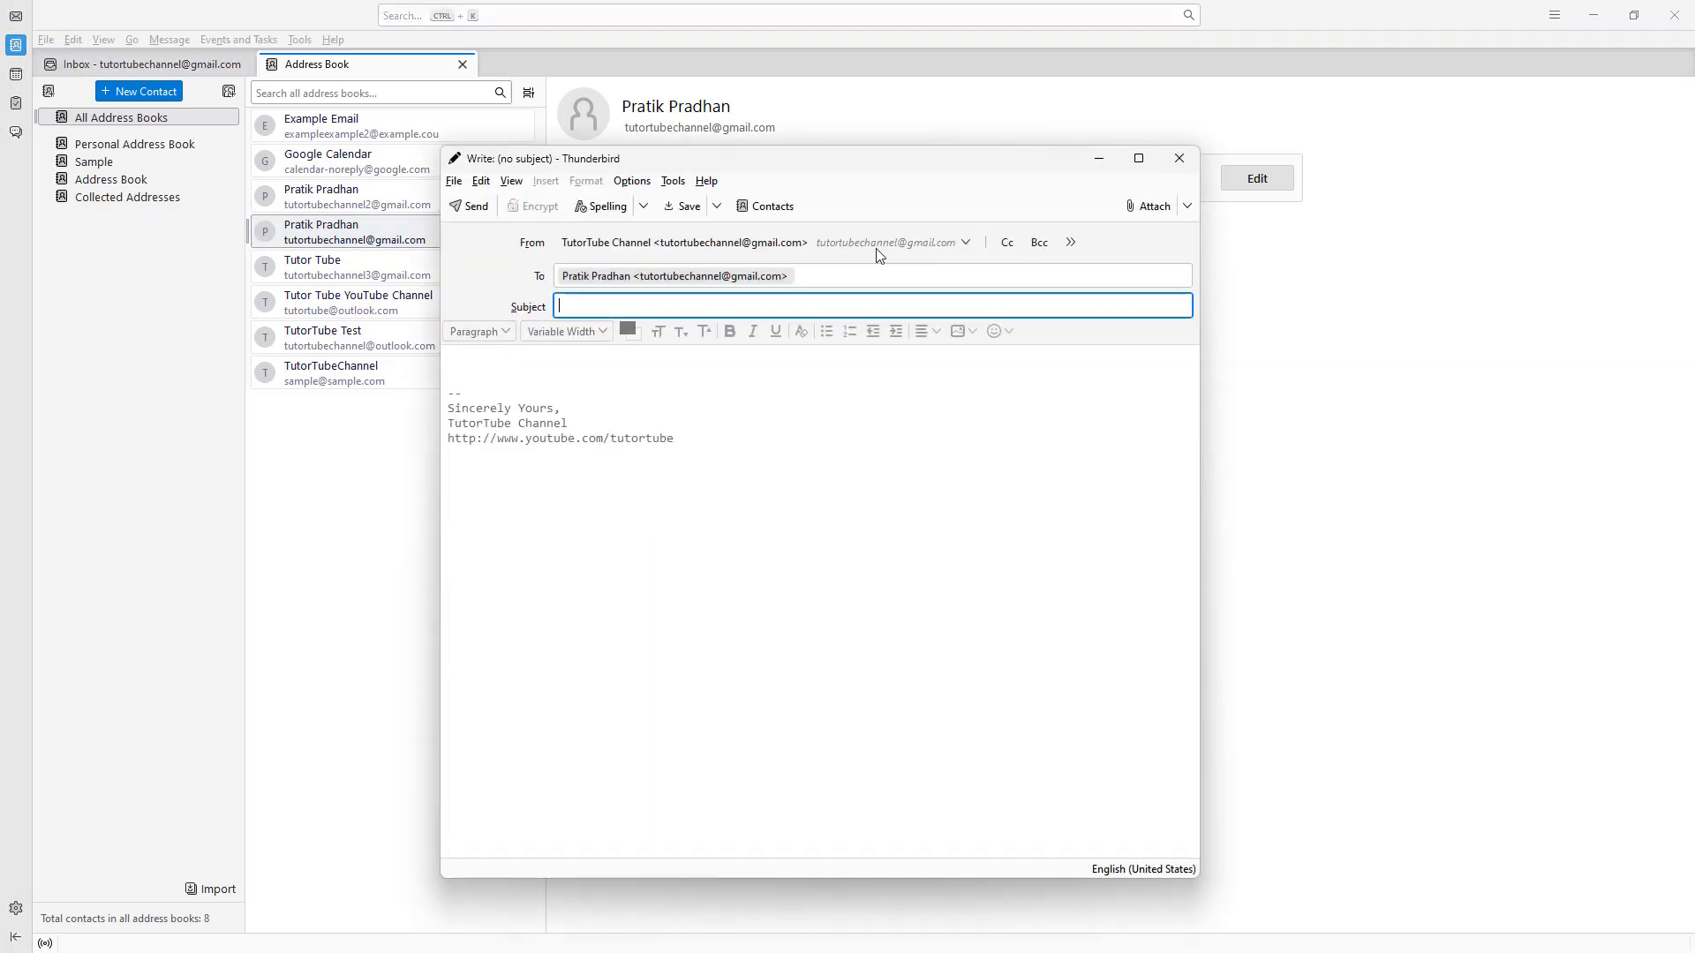
left_click(1179, 158)
left_click(392, 267)
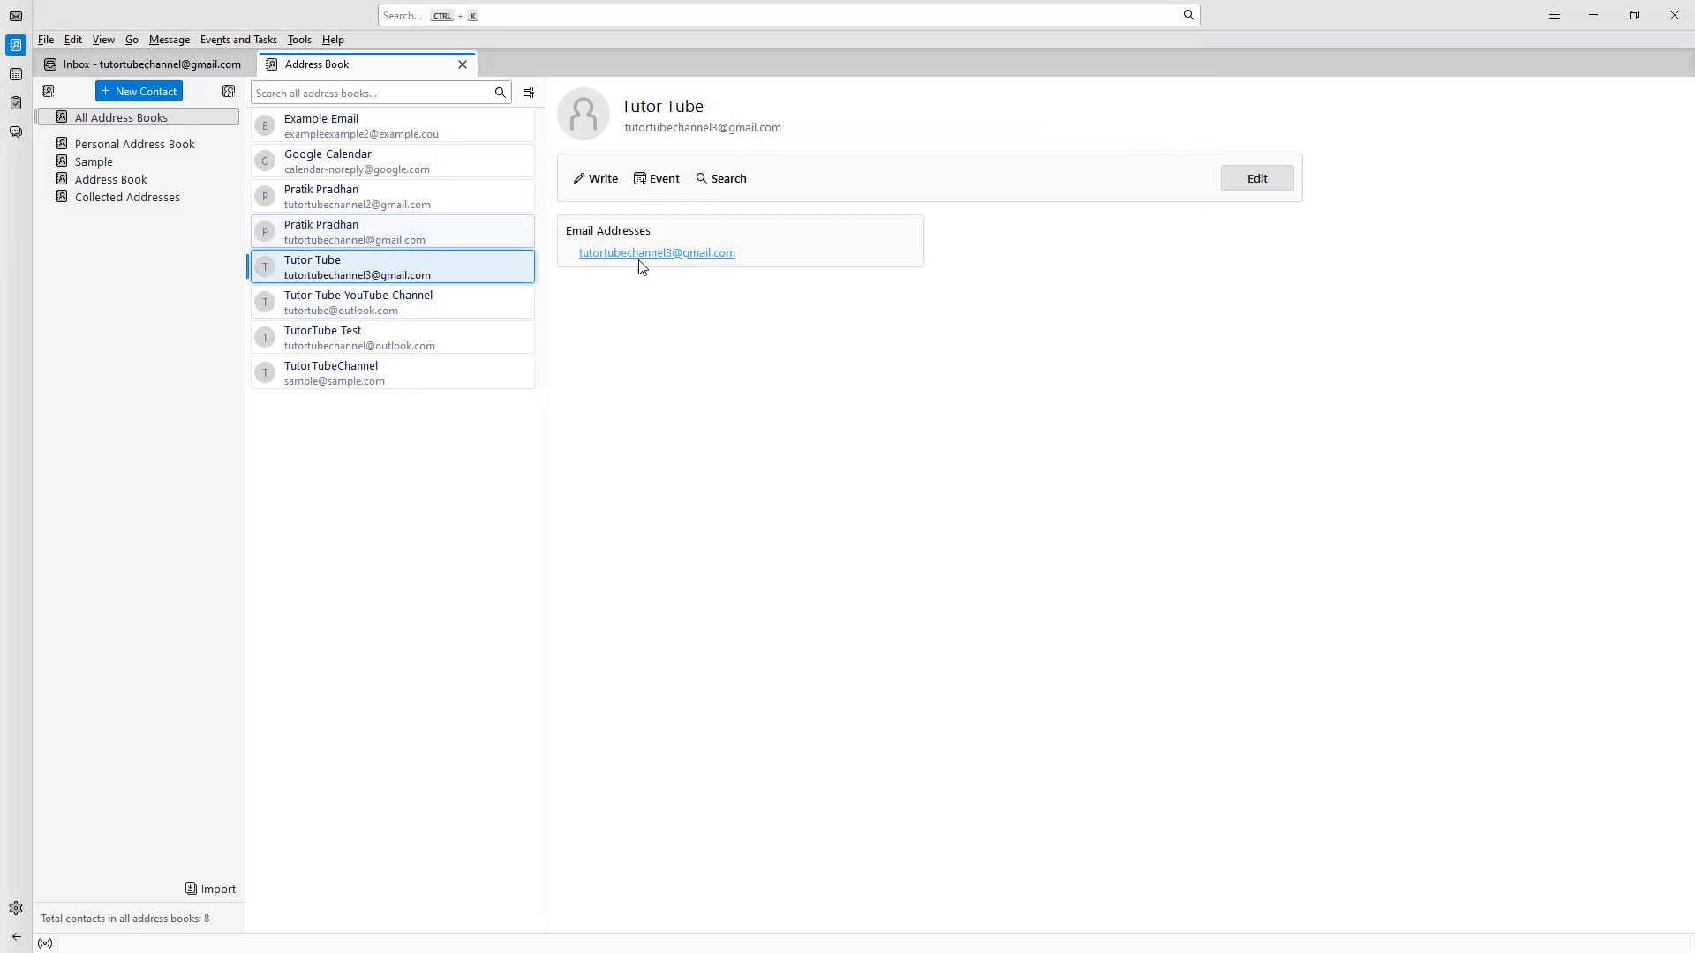
left_click(701, 259)
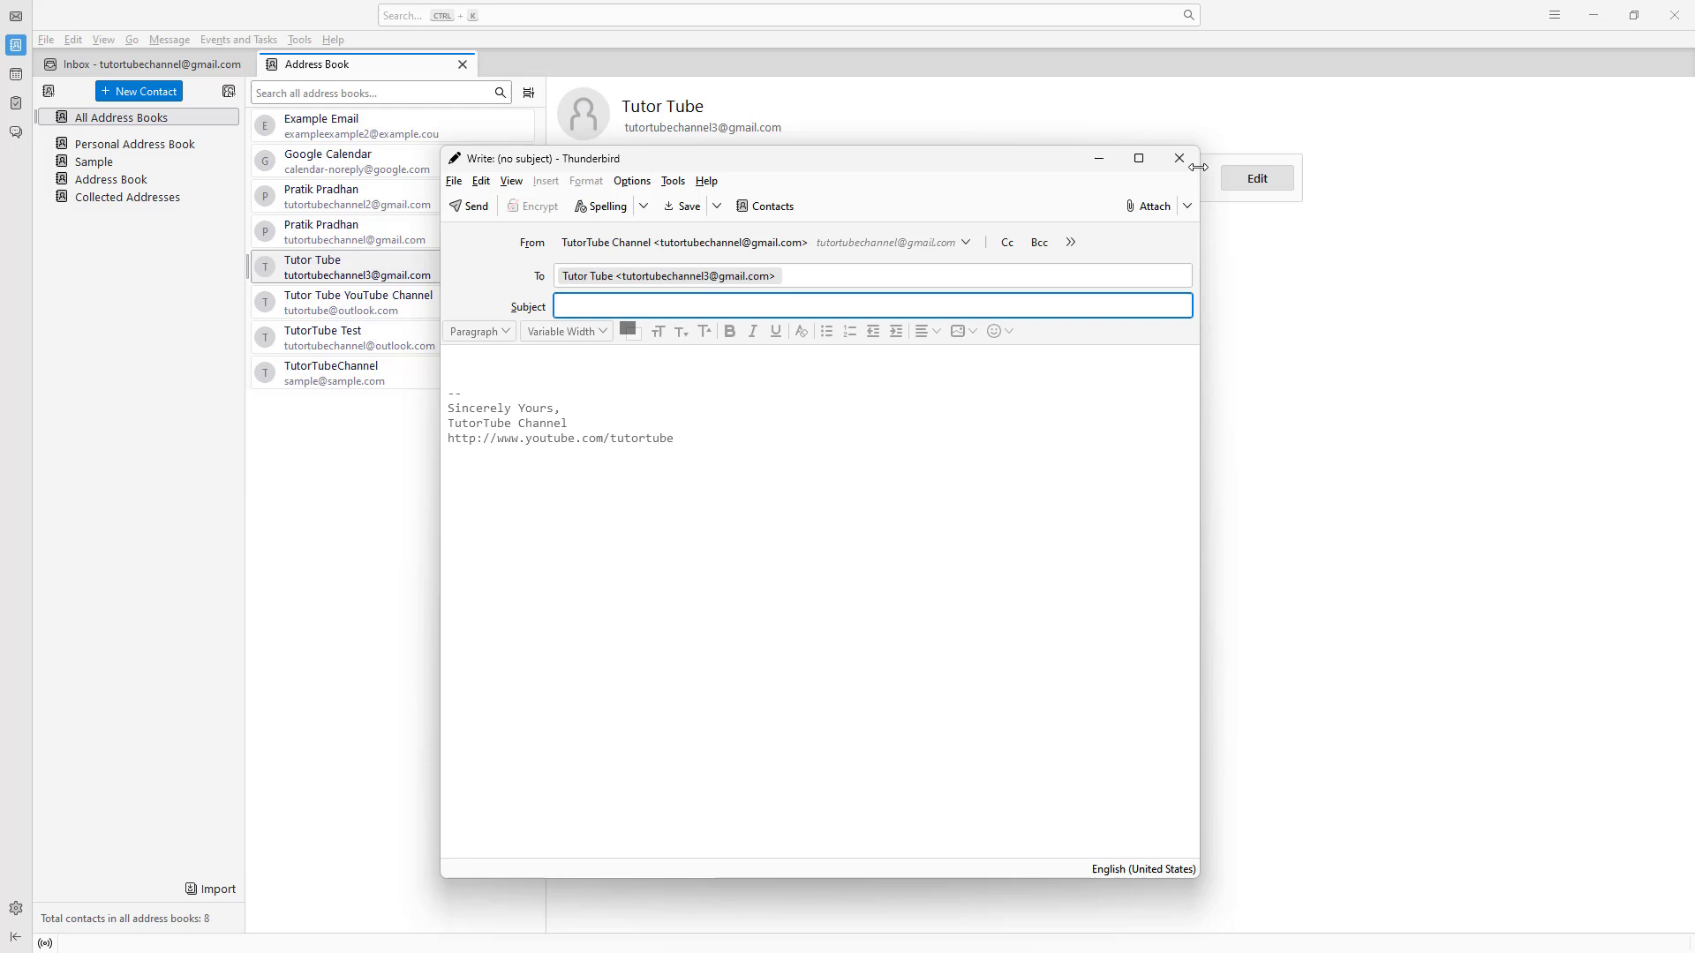
left_click(1170, 164)
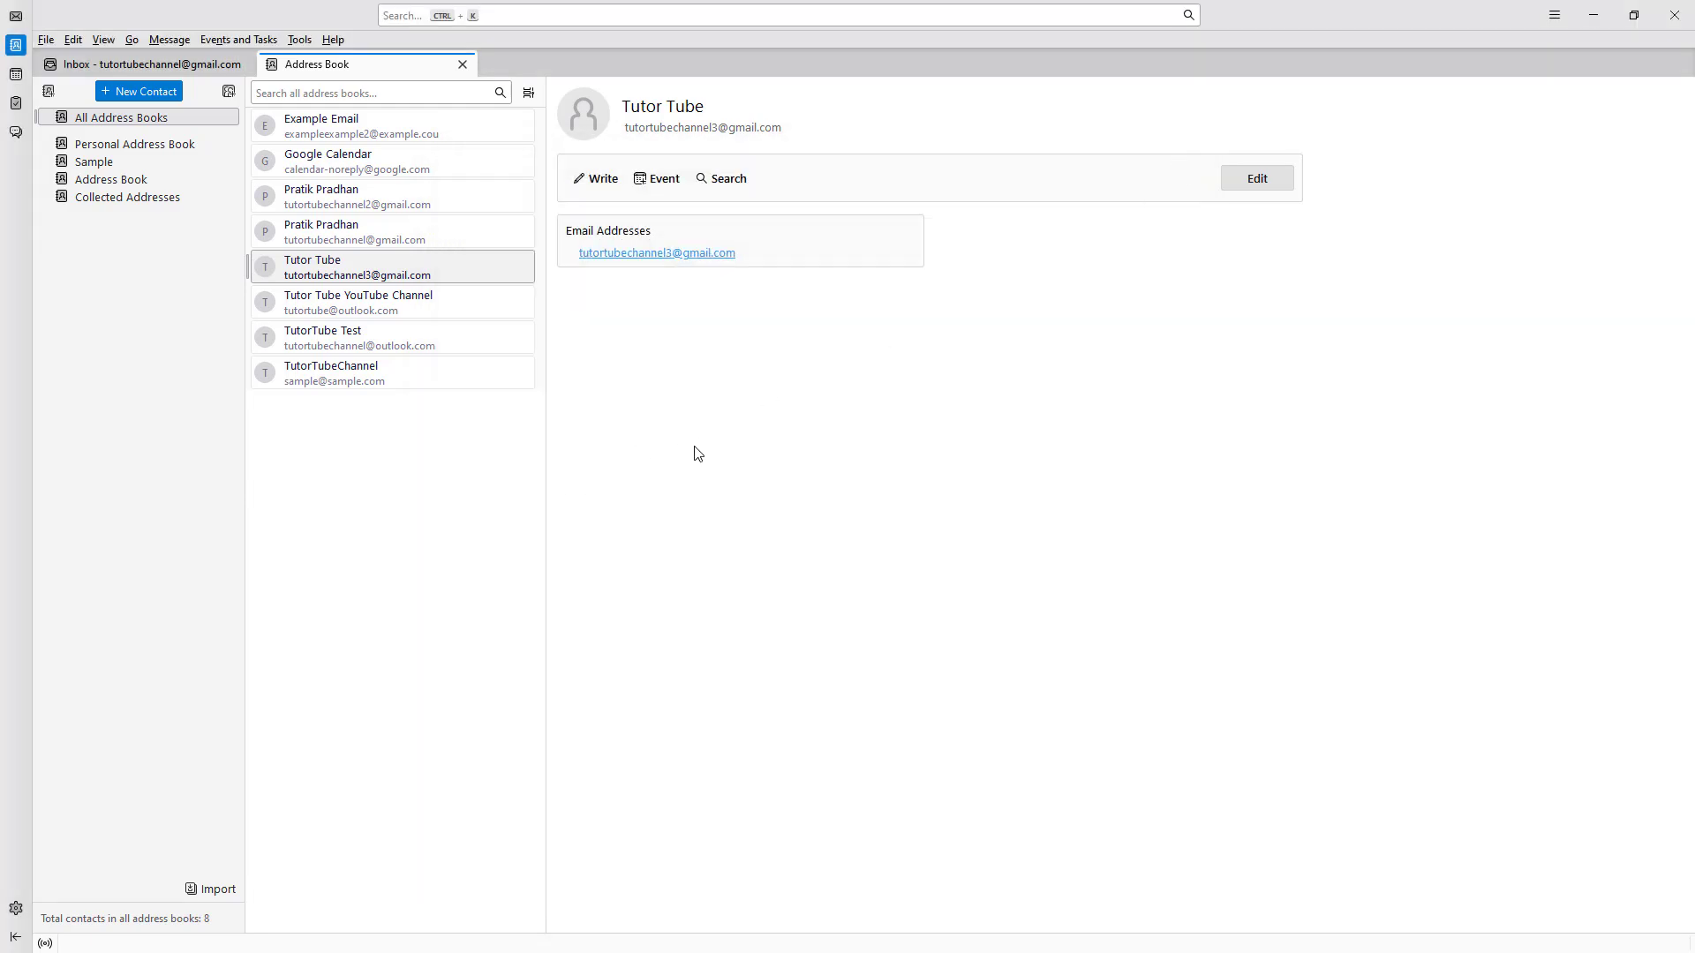